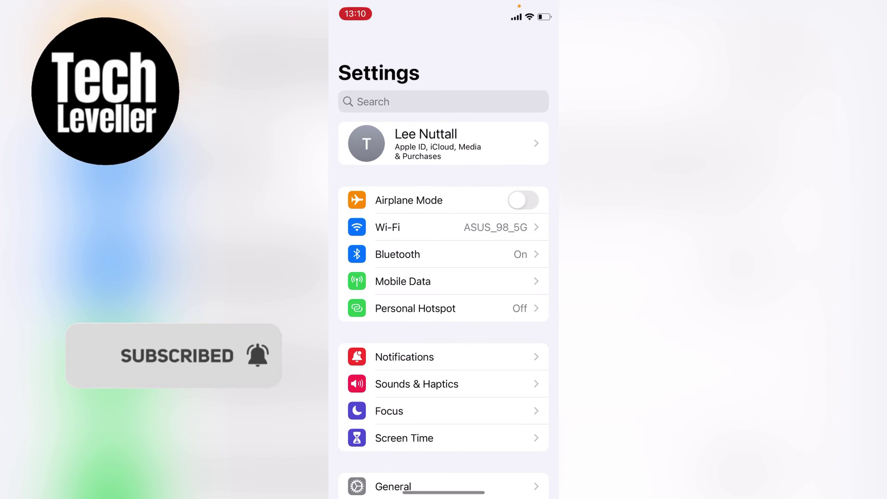
scroll(444, 277, down, 5)
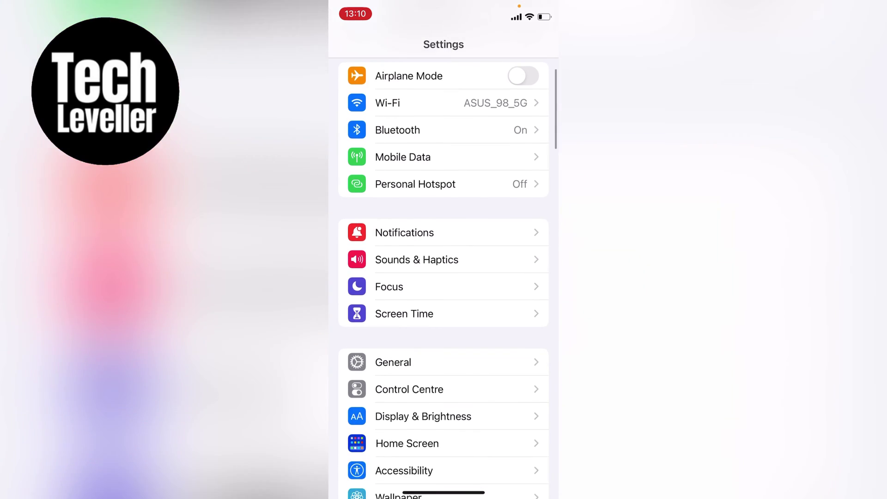
scroll(443, 278, down, 3)
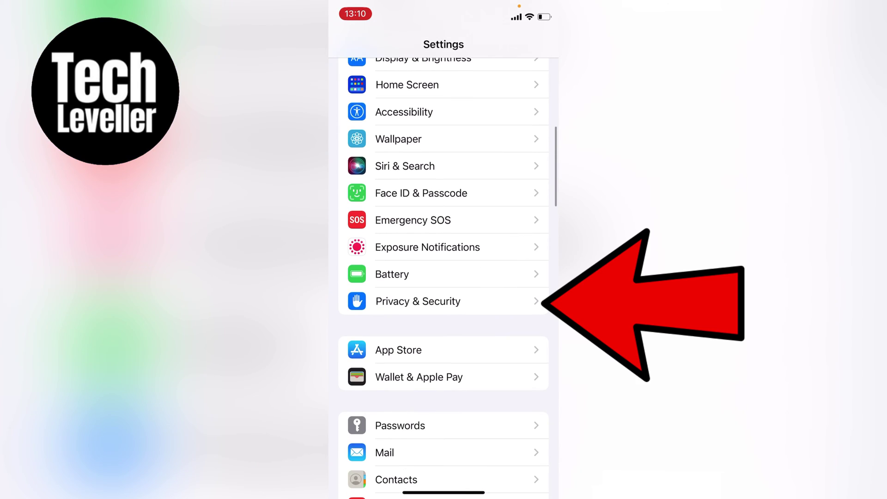
Reach Privacy & Security > Tracking and try the Facebook tracking toggle.
click(418, 301)
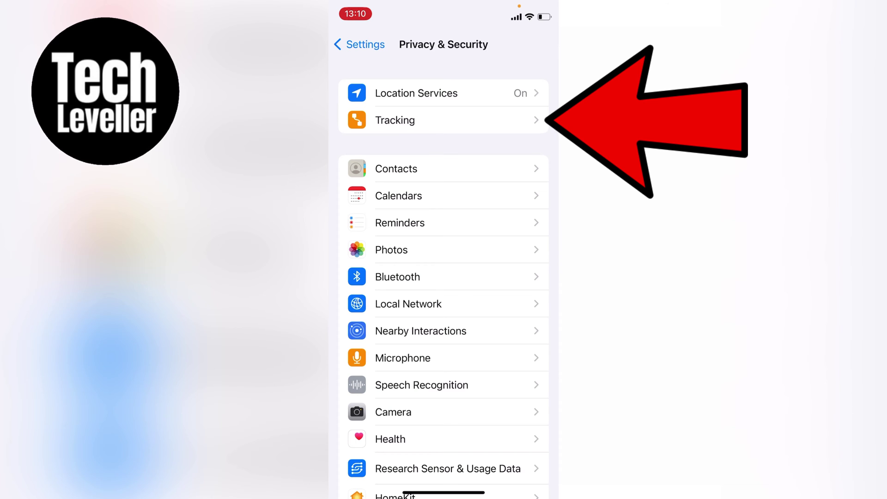
click(395, 120)
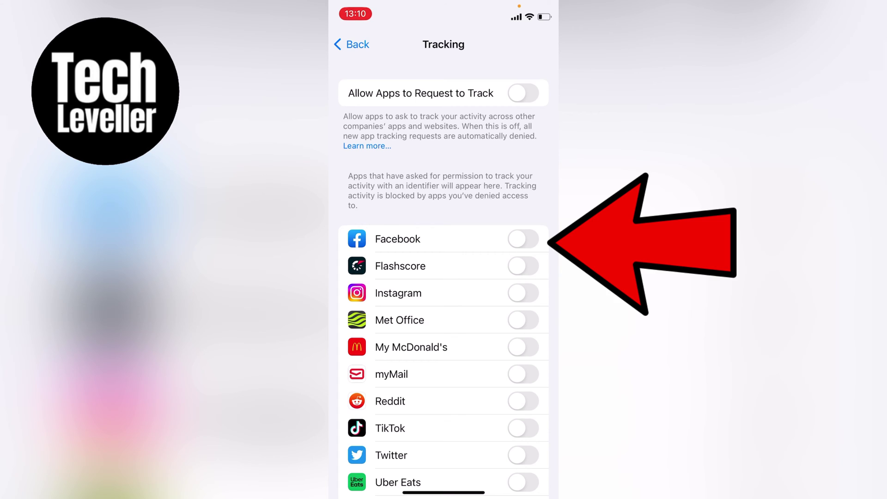
click(523, 239)
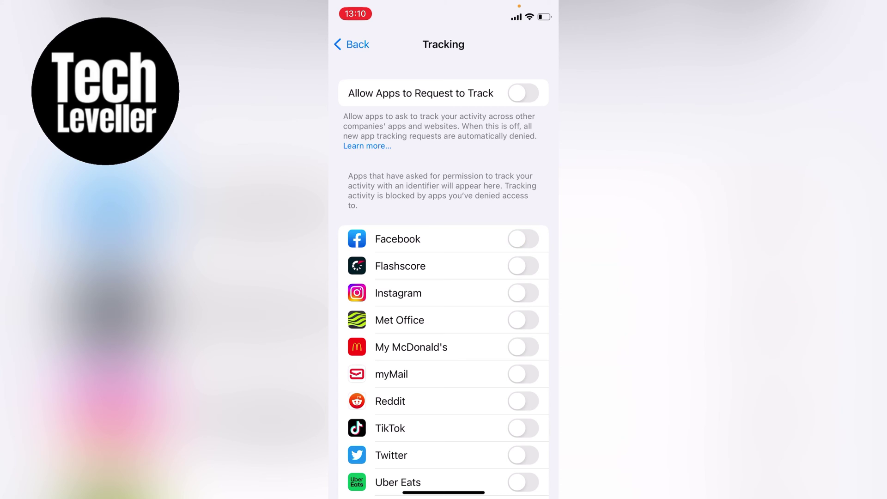
Enable Allow Apps to Request to Track, flip Met Office on then off, and return to Privacy & Security.
click(523, 93)
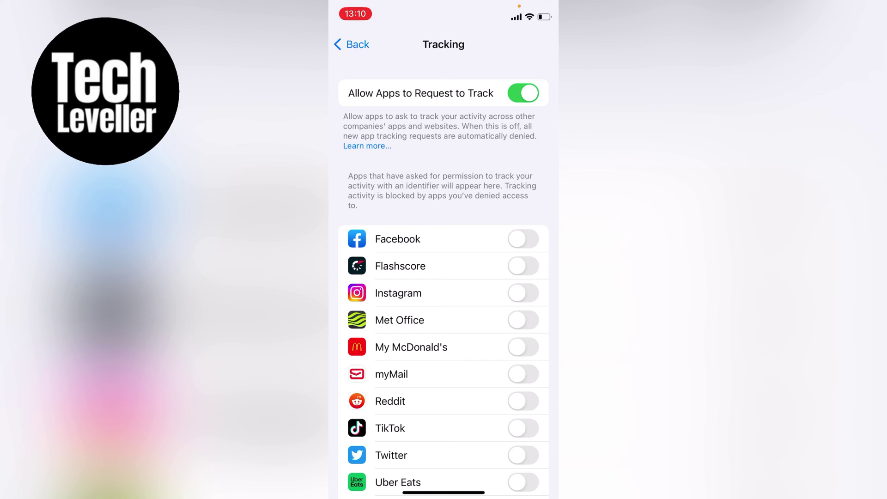
click(522, 320)
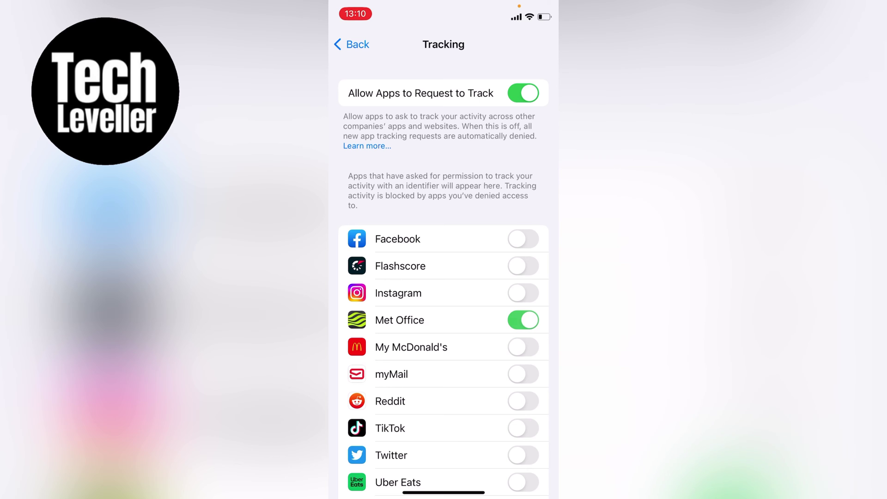
click(522, 319)
click(352, 44)
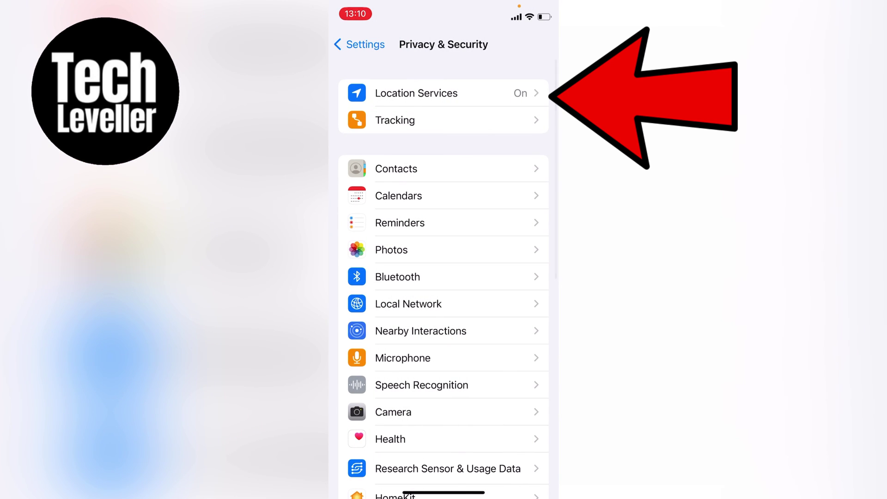
Review Location Services, checking App Store's access is left at While Using.
click(416, 93)
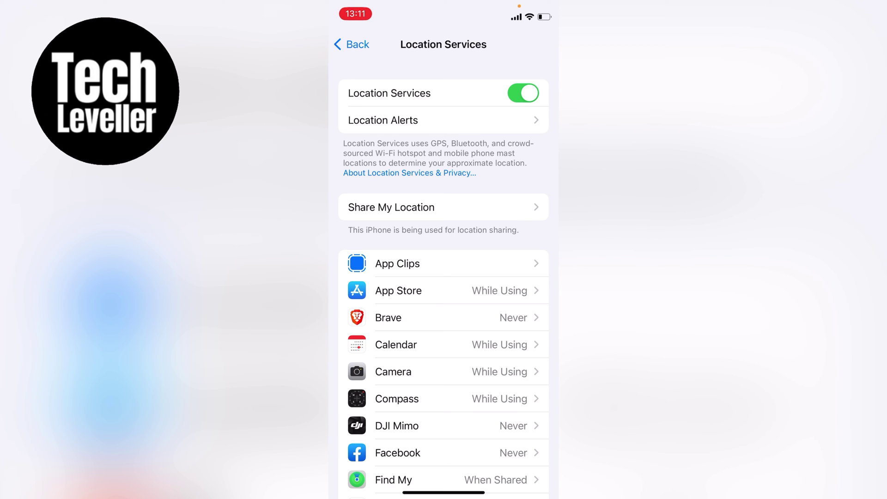
scroll(443, 312, down, 3)
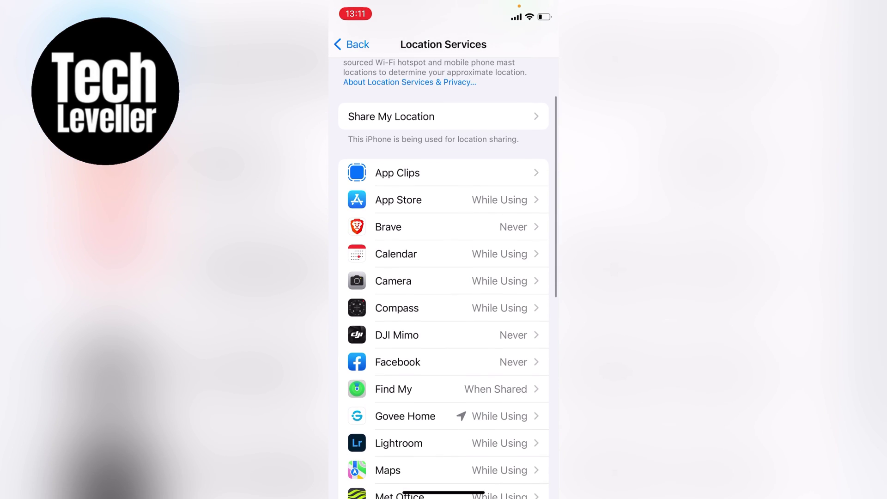
click(398, 200)
click(352, 44)
scroll(444, 277, up, 3)
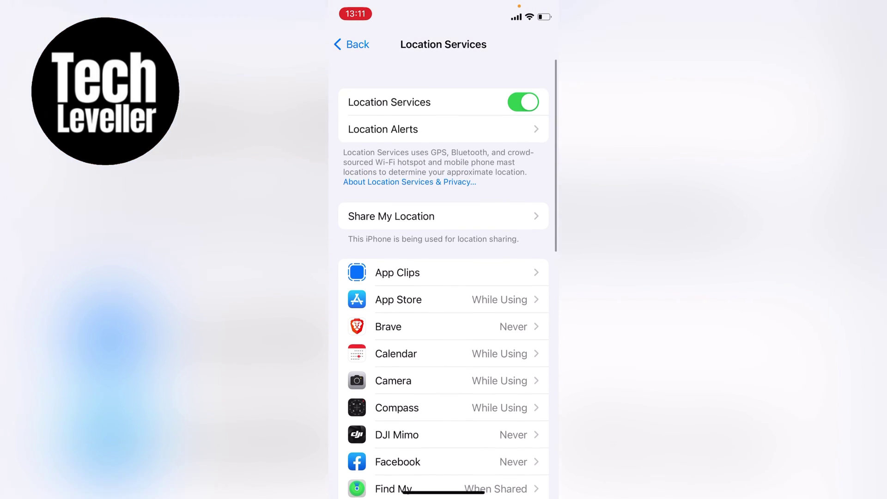